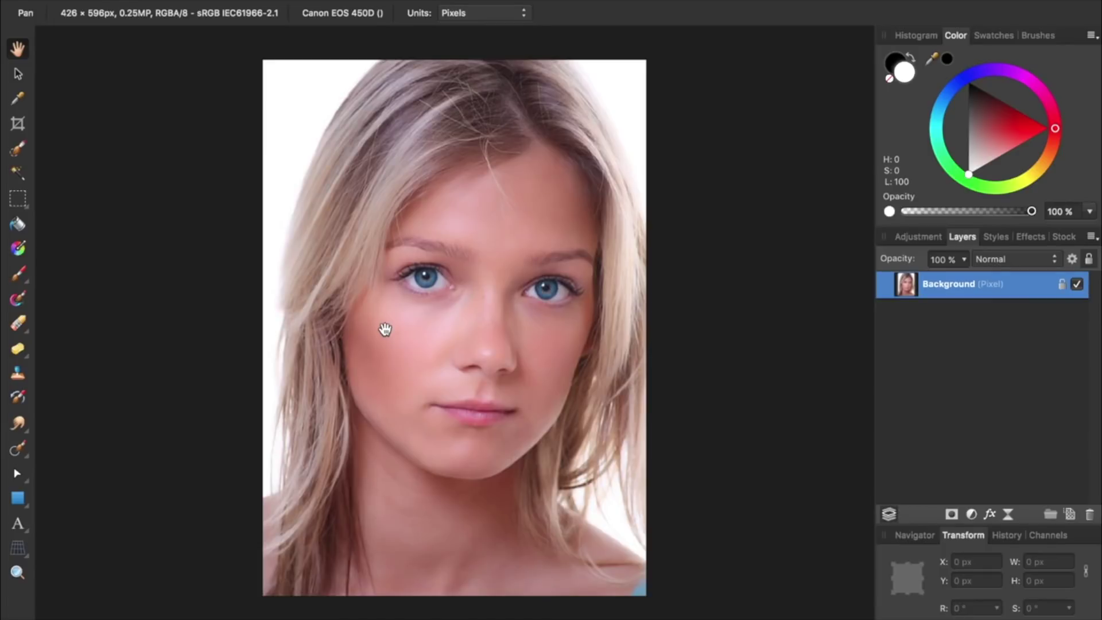
# Step: Zoom in on the eye to show its blocky pixels, then copy the portrait
pyautogui.scroll(10, 385, 329)
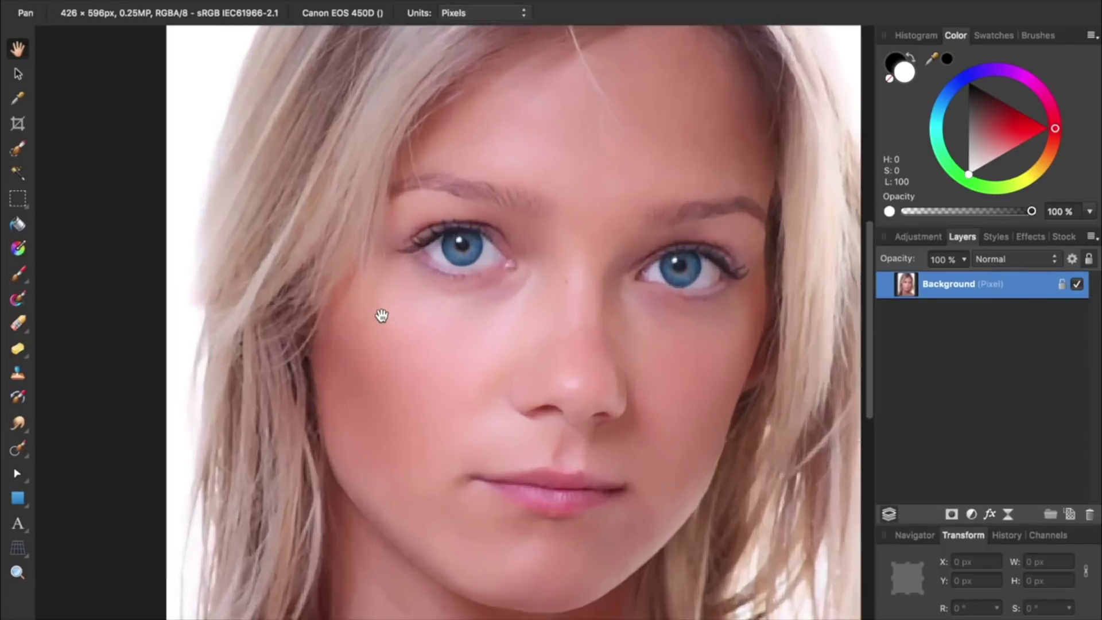
pyautogui.scroll(4, 382, 315)
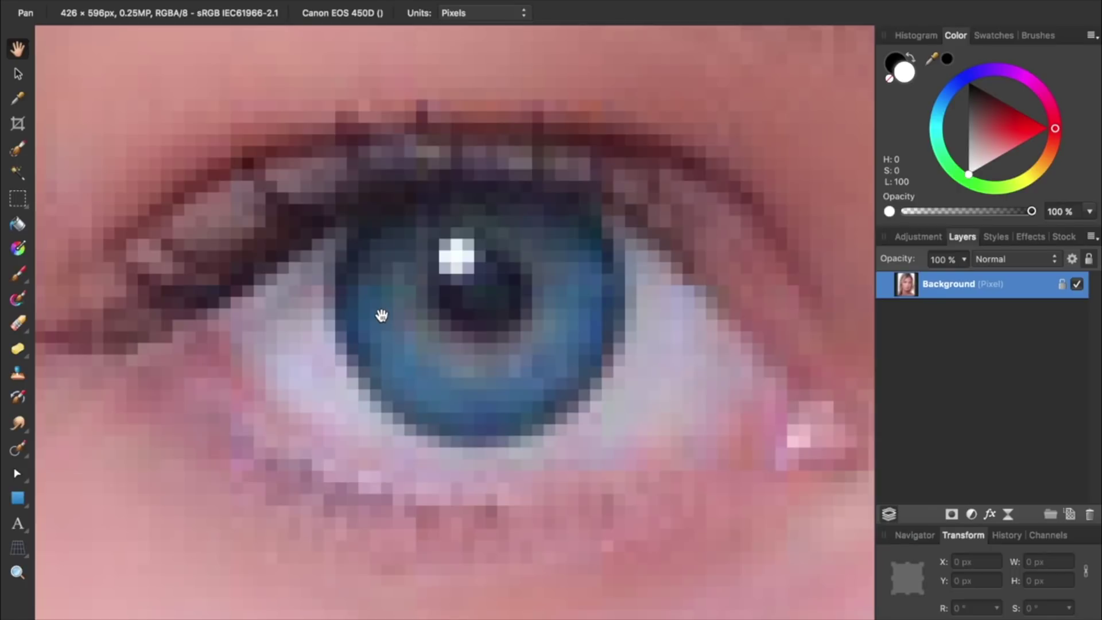
pyautogui.press('super+c')
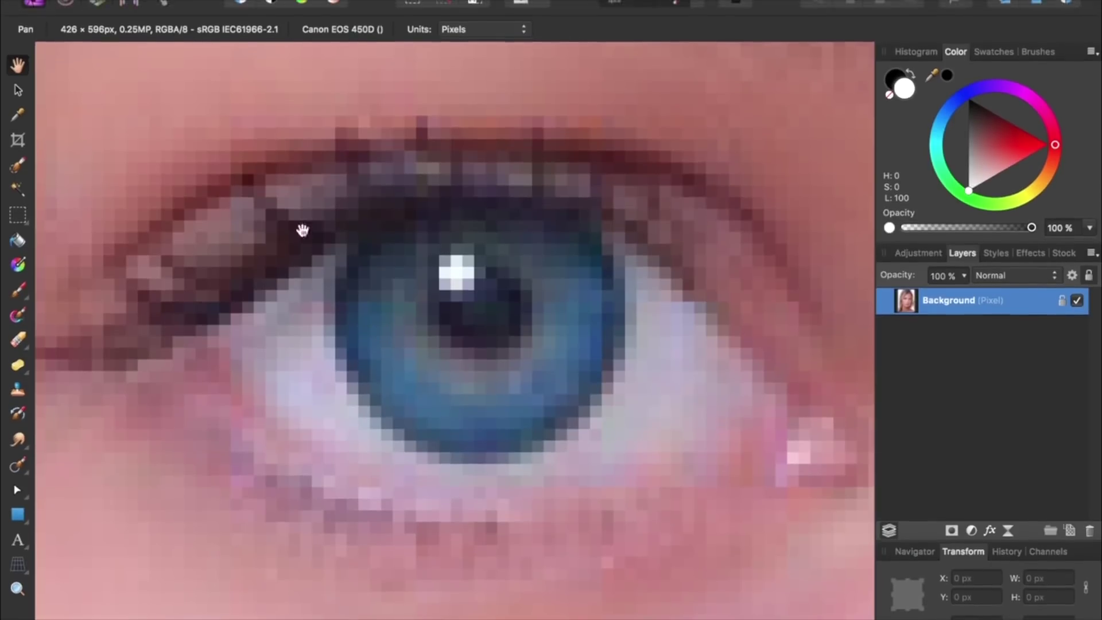
# Step: Create a new 426 × 596 px Untitled document from the copied portrait
pyautogui.moveTo(232, 6)
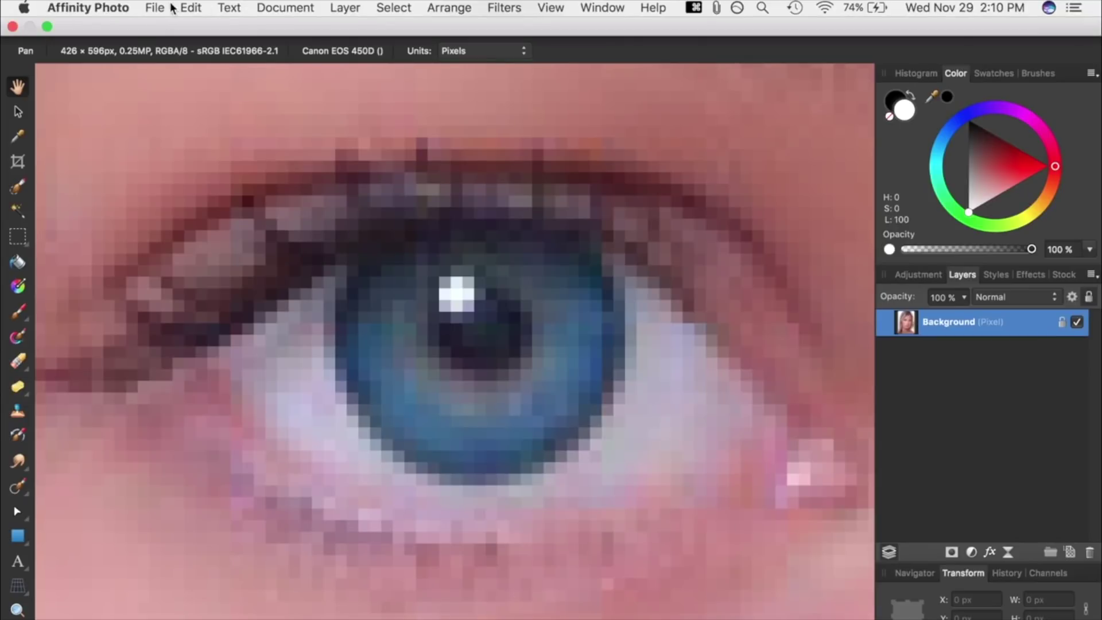
pyautogui.click(156, 8)
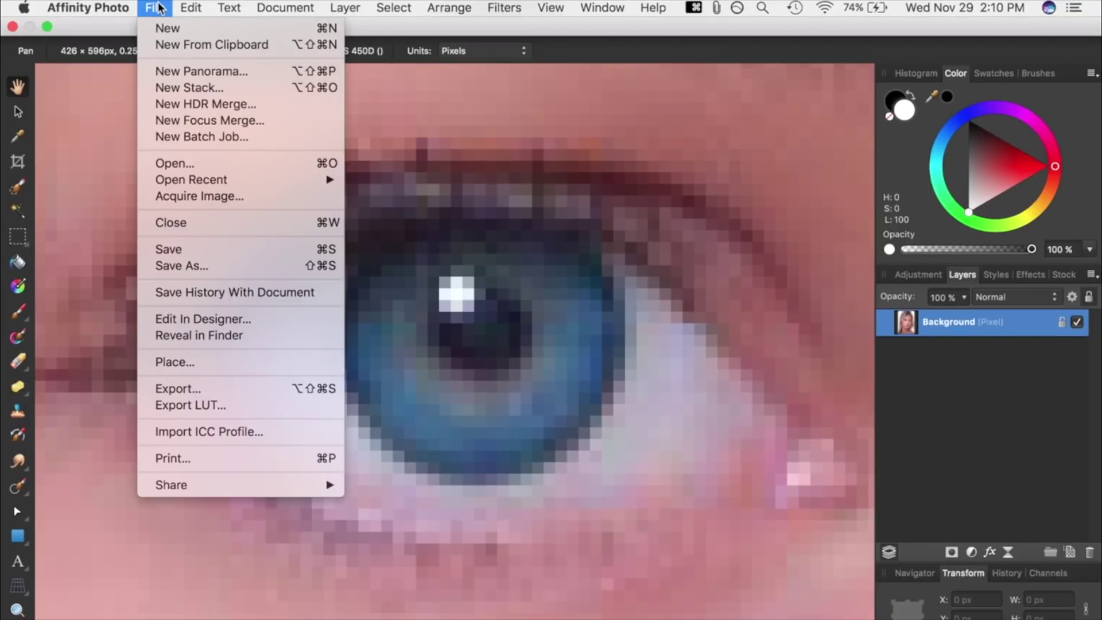
pyautogui.click(166, 48)
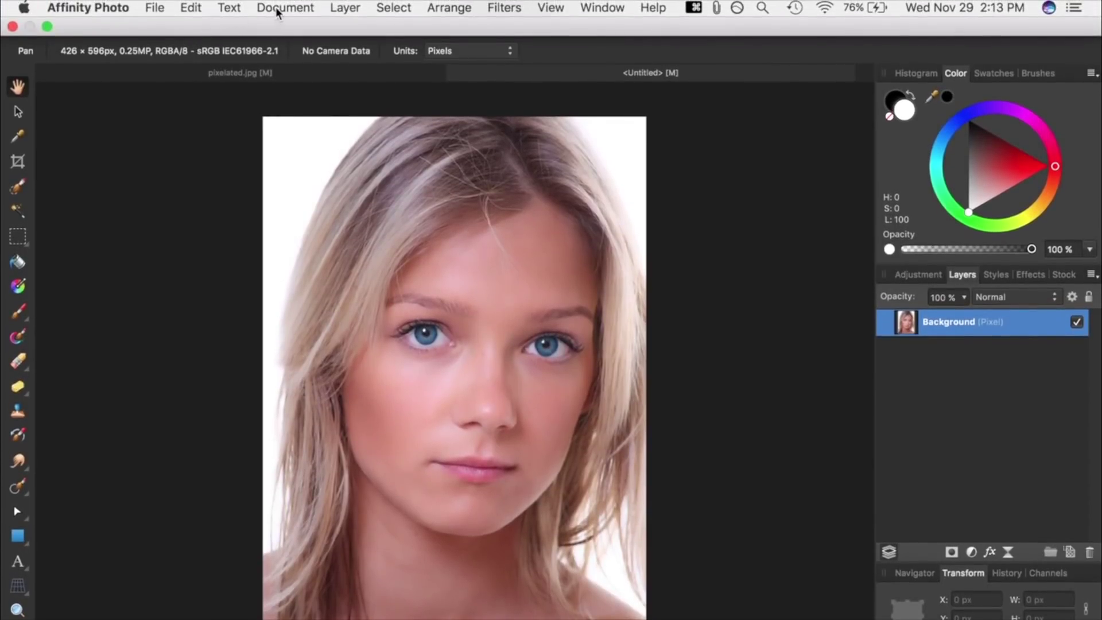
# Step: In Resize Document, set the portrait width to 2000 px so height becomes 2798.1 px
pyautogui.click(279, 7)
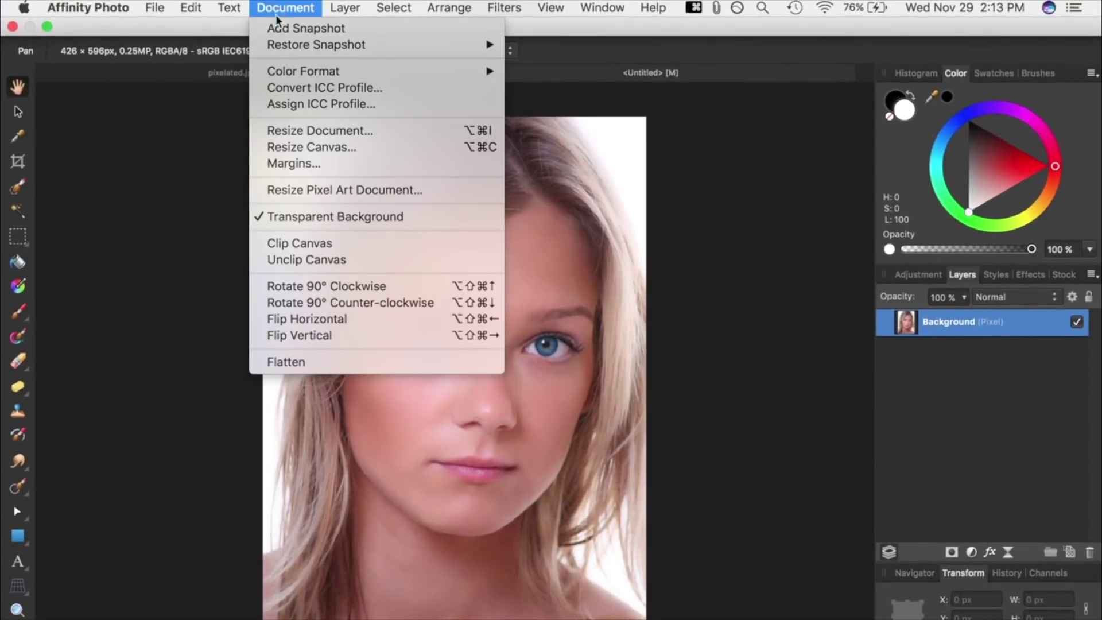
pyautogui.click(289, 131)
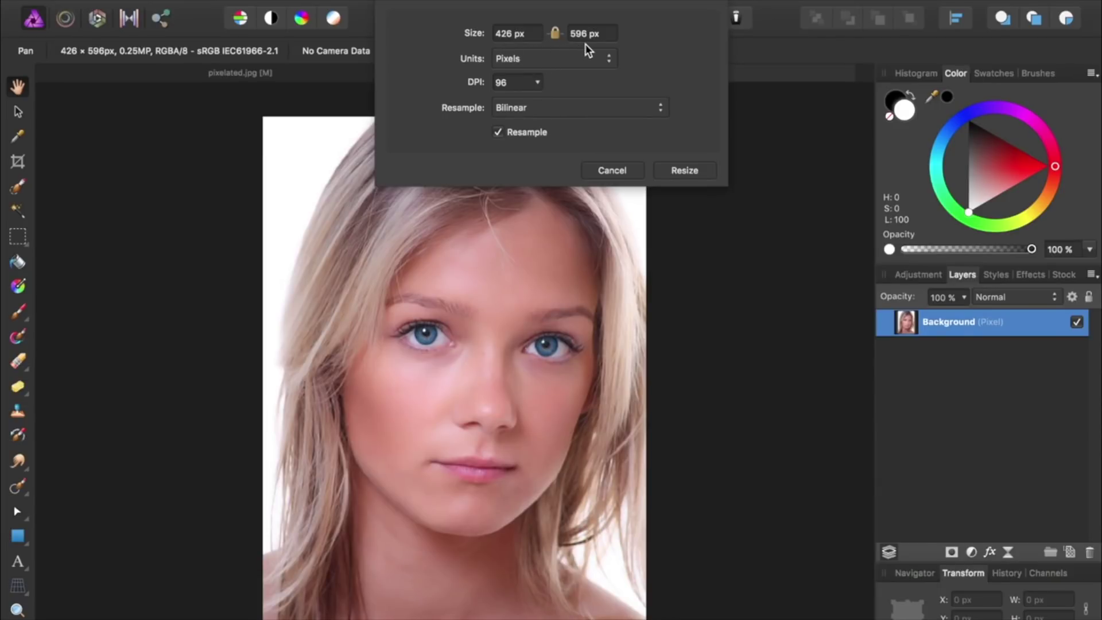
pyautogui.moveTo(533, 33); pyautogui.dragTo(491, 36)
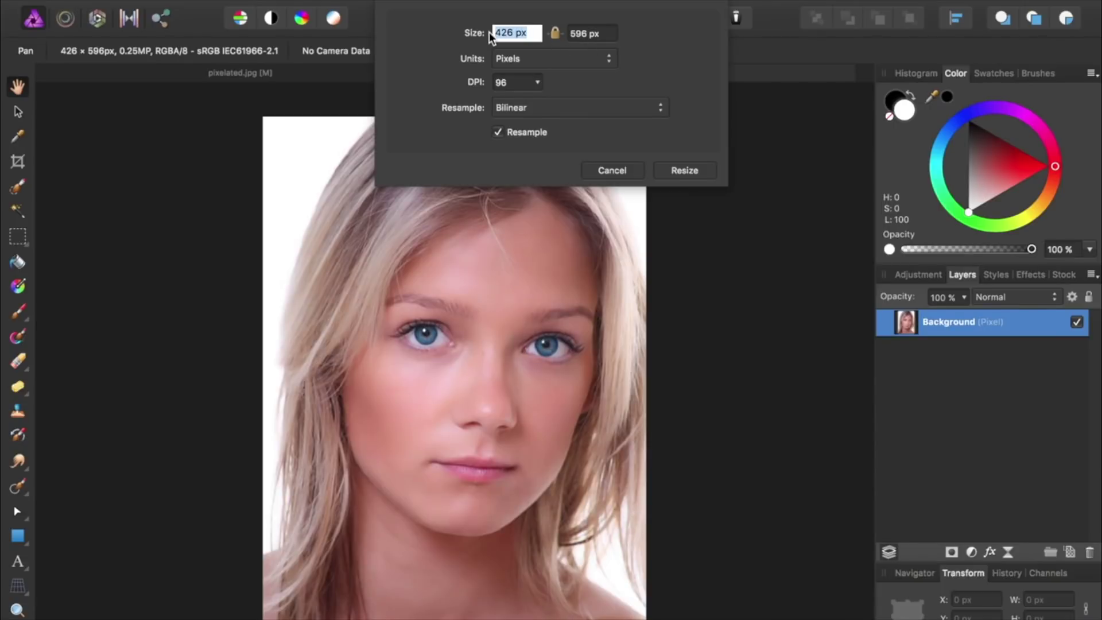
pyautogui.write('2000')
pyautogui.press('Return')
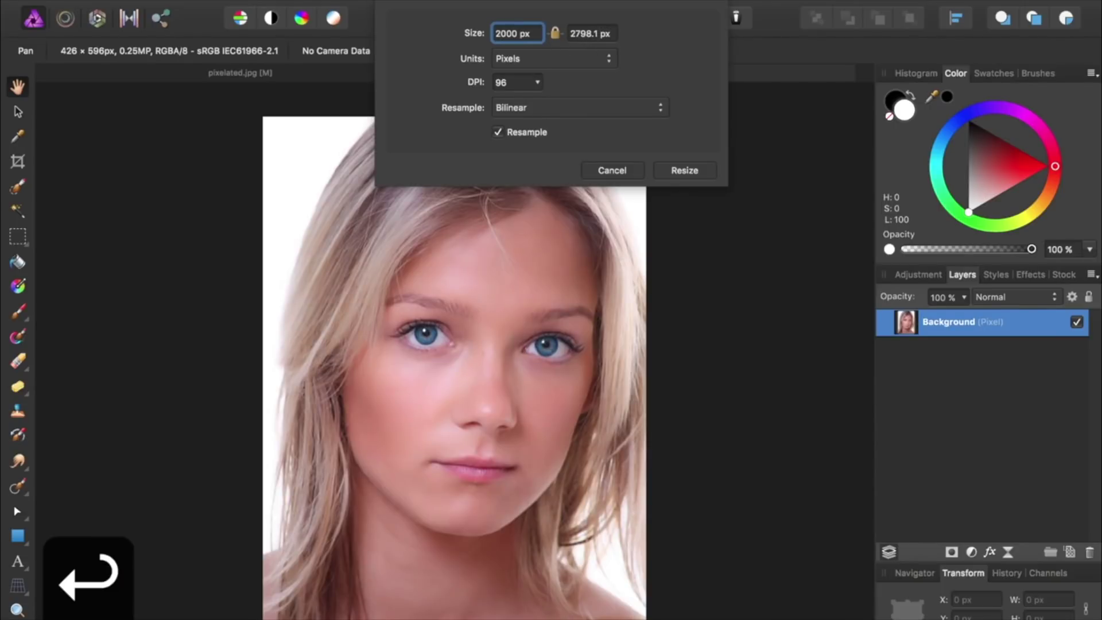
# Step: Switch resampling from Bilinear to Bicubic and resize the portrait to 2000 × 2798 px
pyautogui.click(555, 34)
pyautogui.click(560, 113)
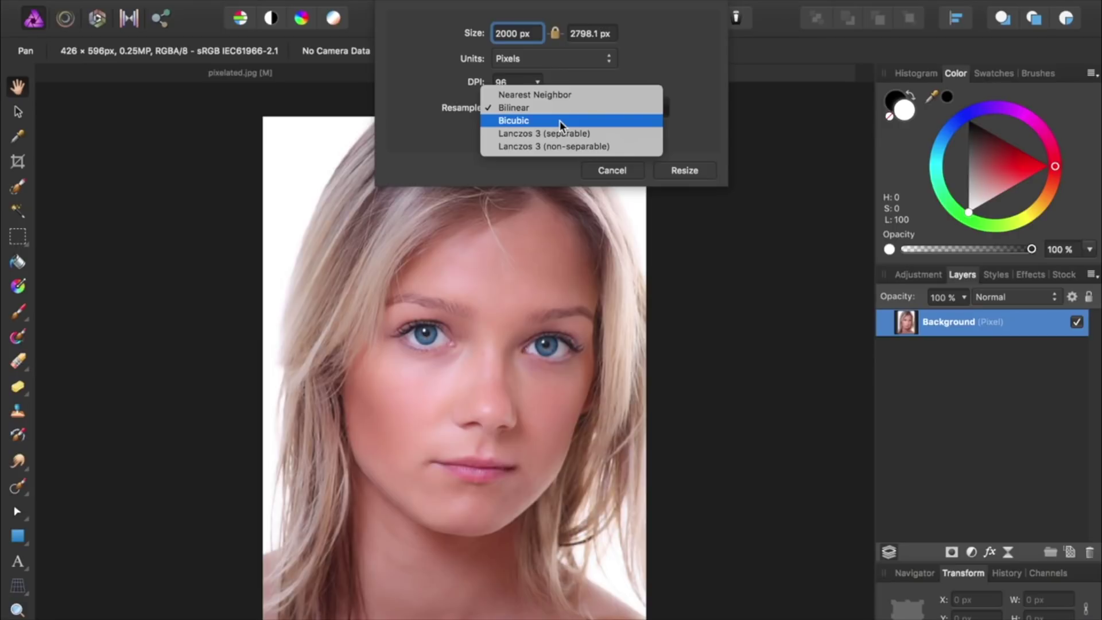
pyautogui.click(562, 122)
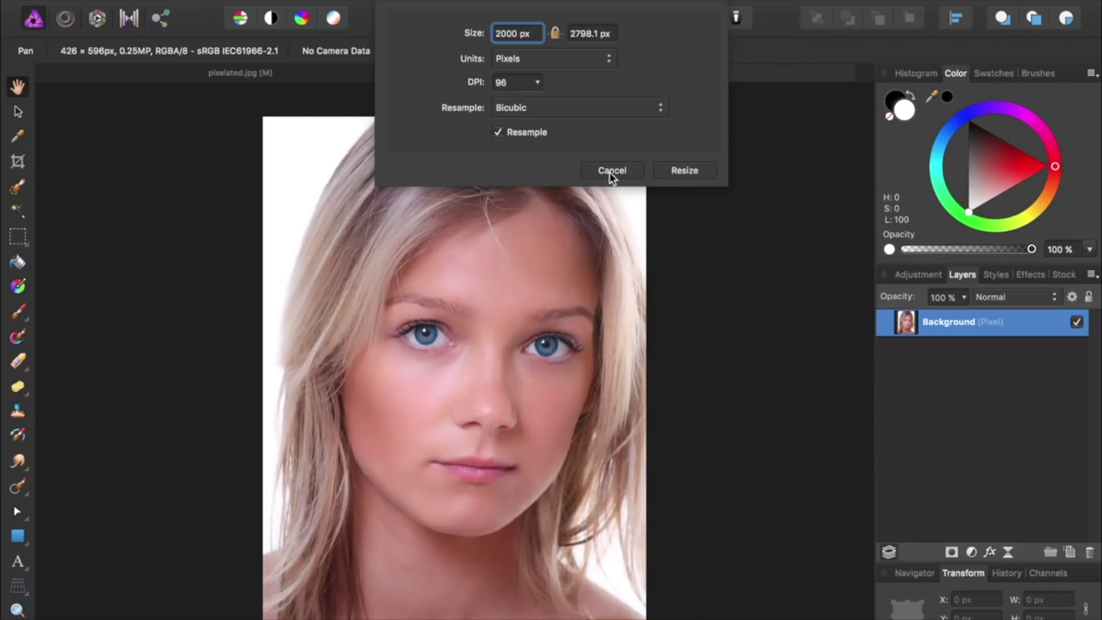
pyautogui.click(669, 176)
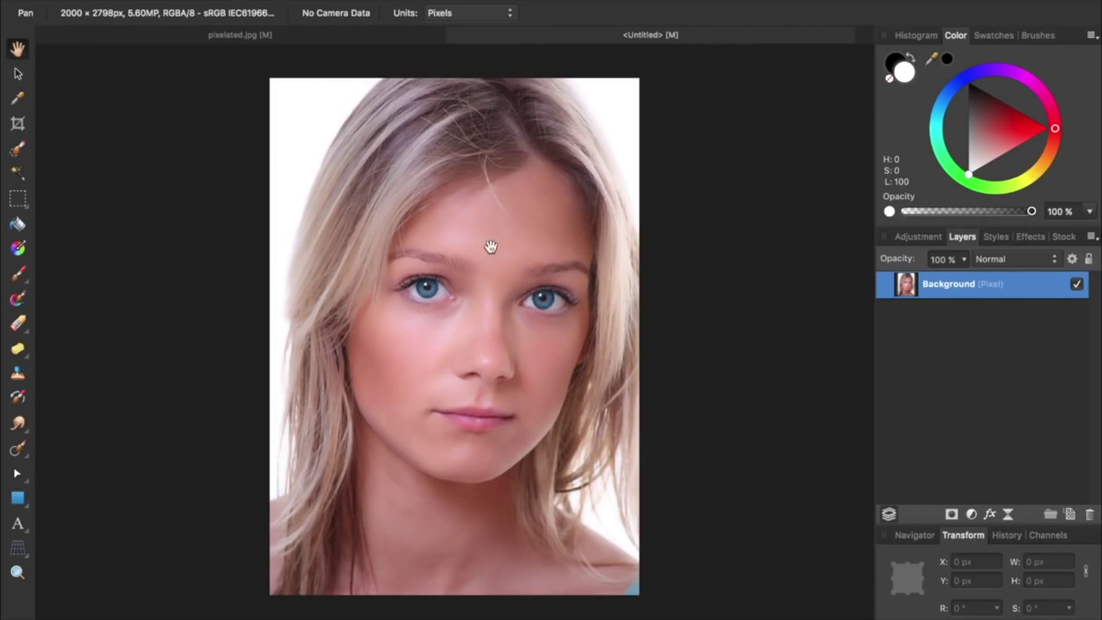
pyautogui.scroll(5, 424, 281)
pyautogui.scroll(4, 423, 280)
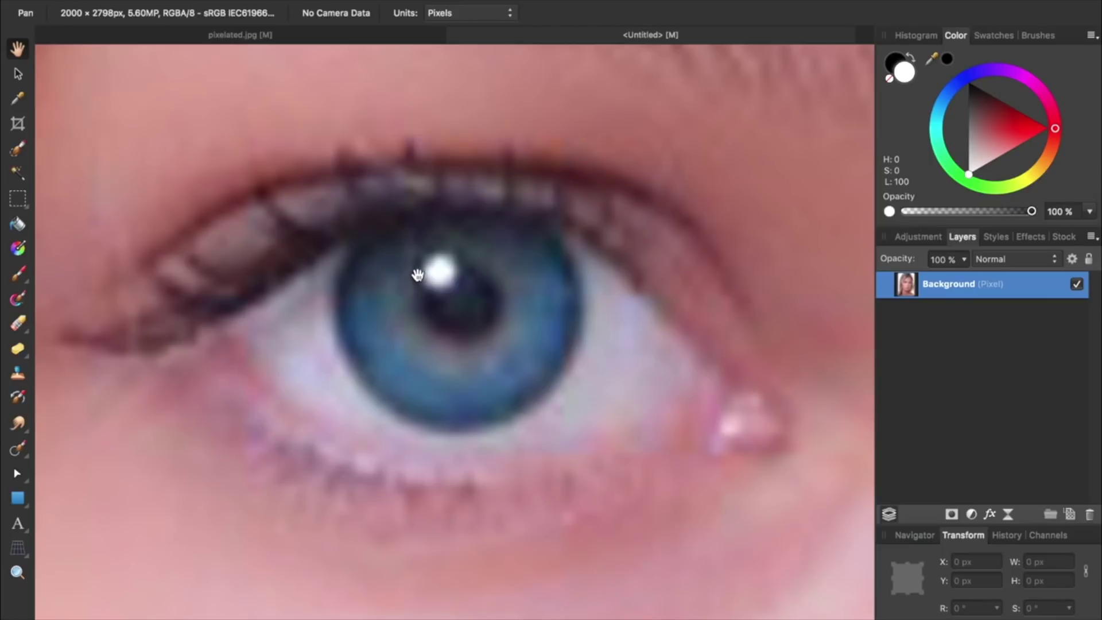
pyautogui.click(298, 43)
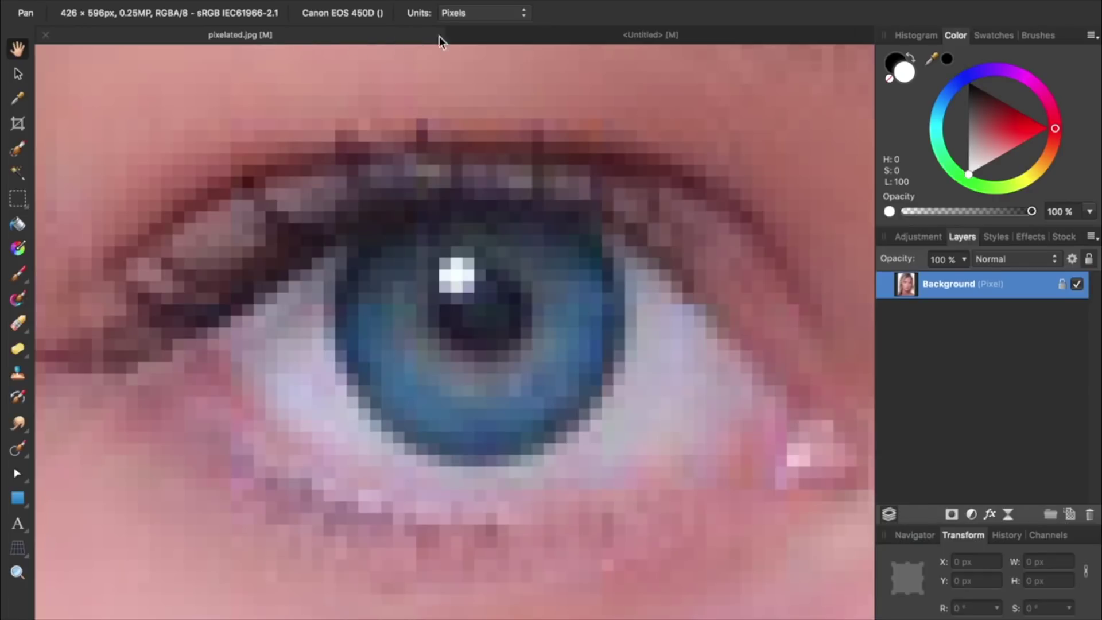
pyautogui.click(511, 36)
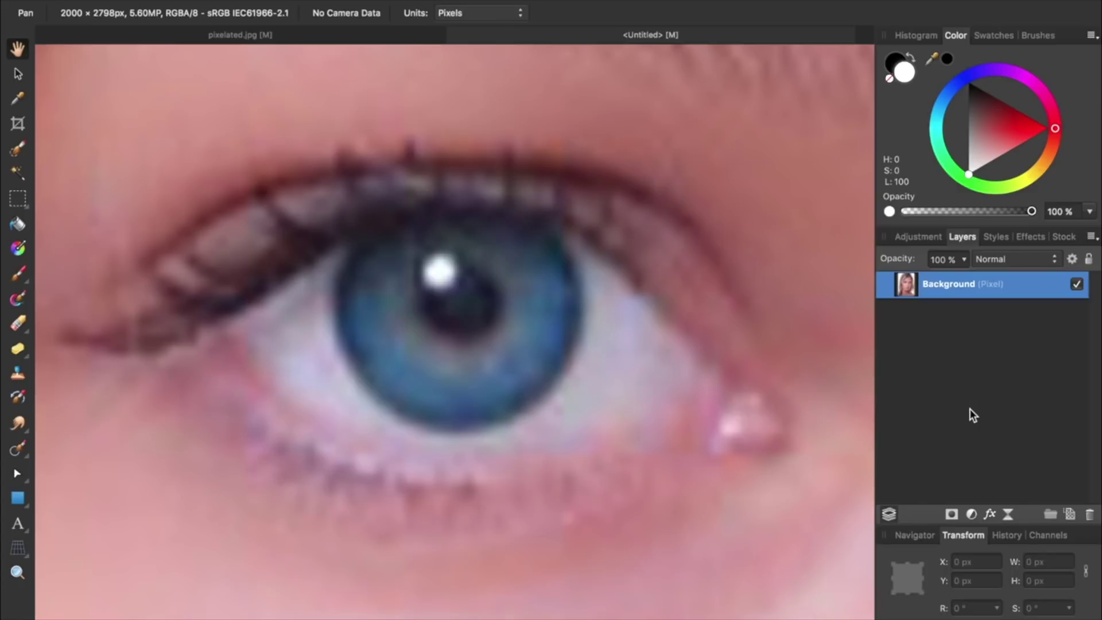
# Step: Add a live High Pass filter to the Background layer with a 9.4 px radius
pyautogui.click(1009, 513)
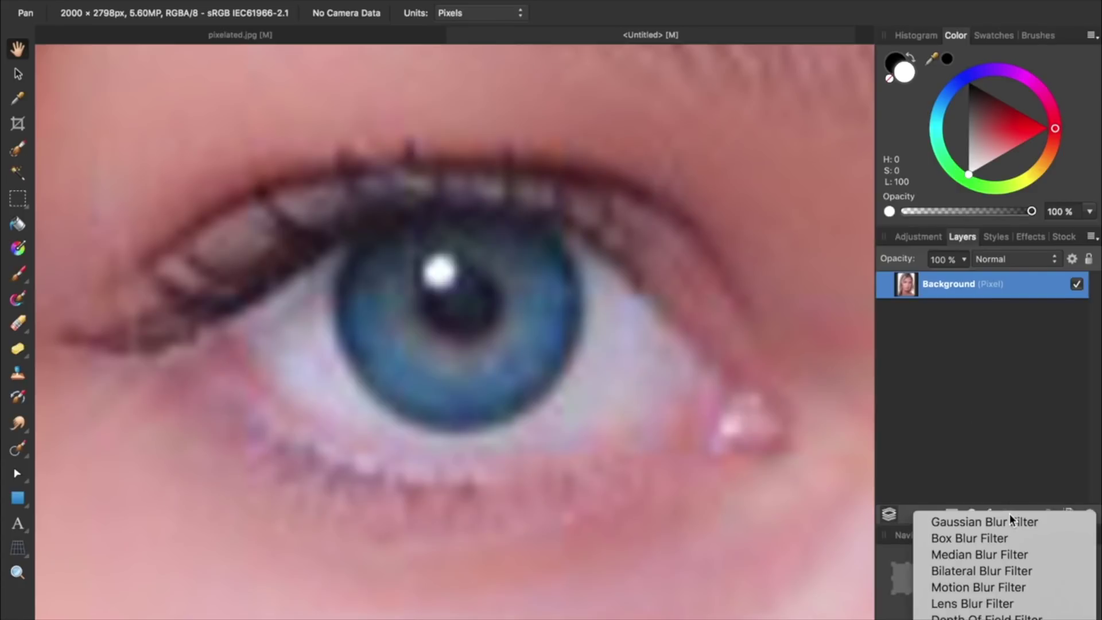
pyautogui.scroll(-5, 1009, 545)
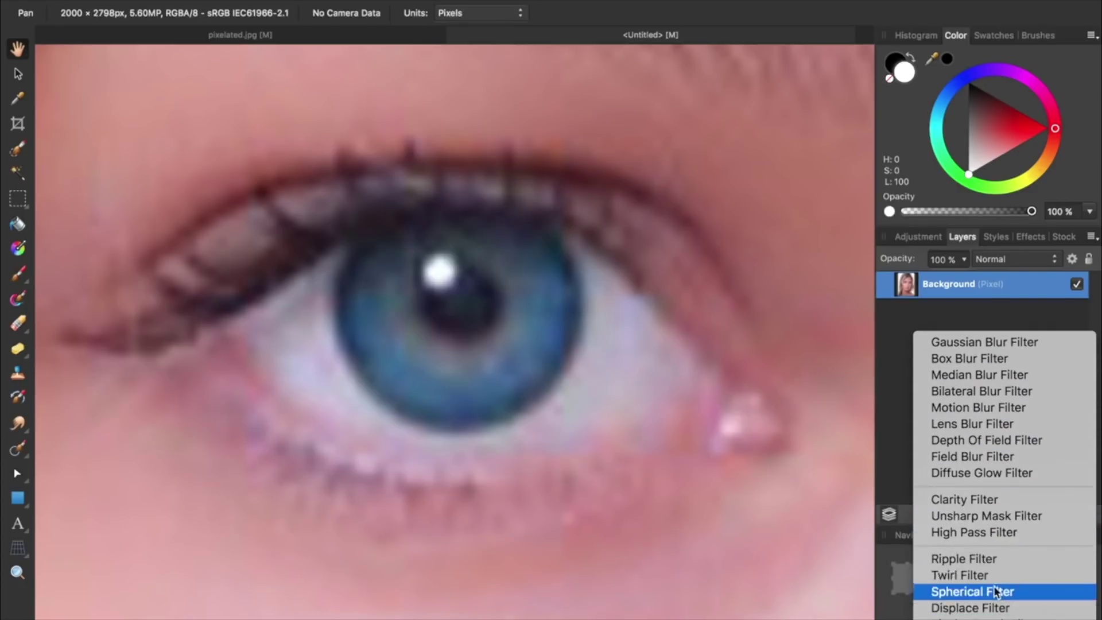
pyautogui.click(987, 533)
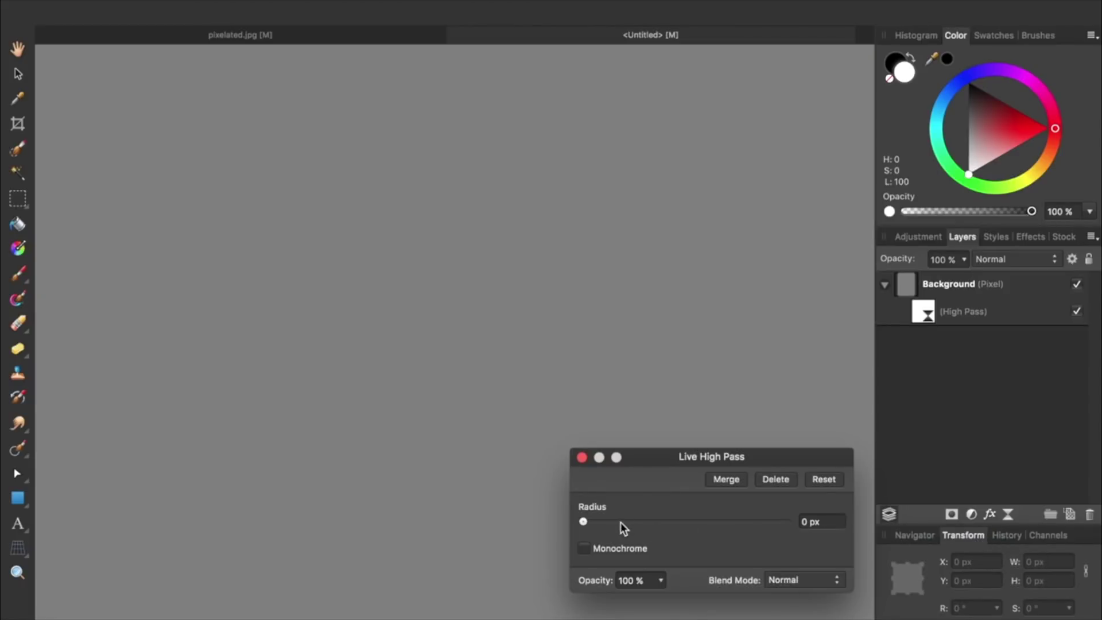
pyautogui.moveTo(584, 521); pyautogui.dragTo(669, 528)
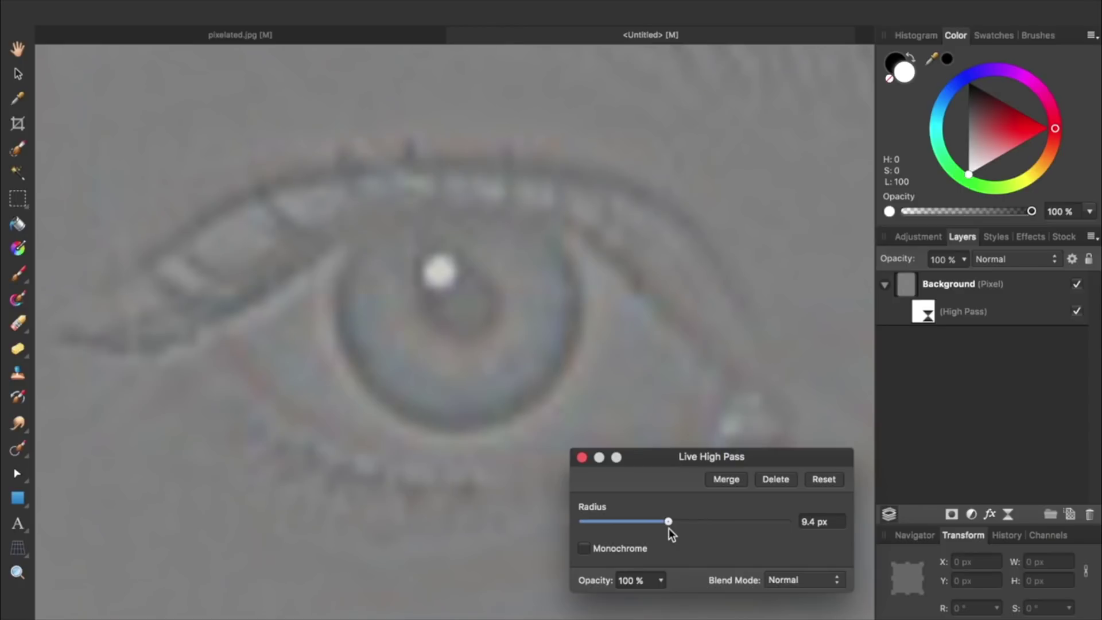
pyautogui.click(582, 457)
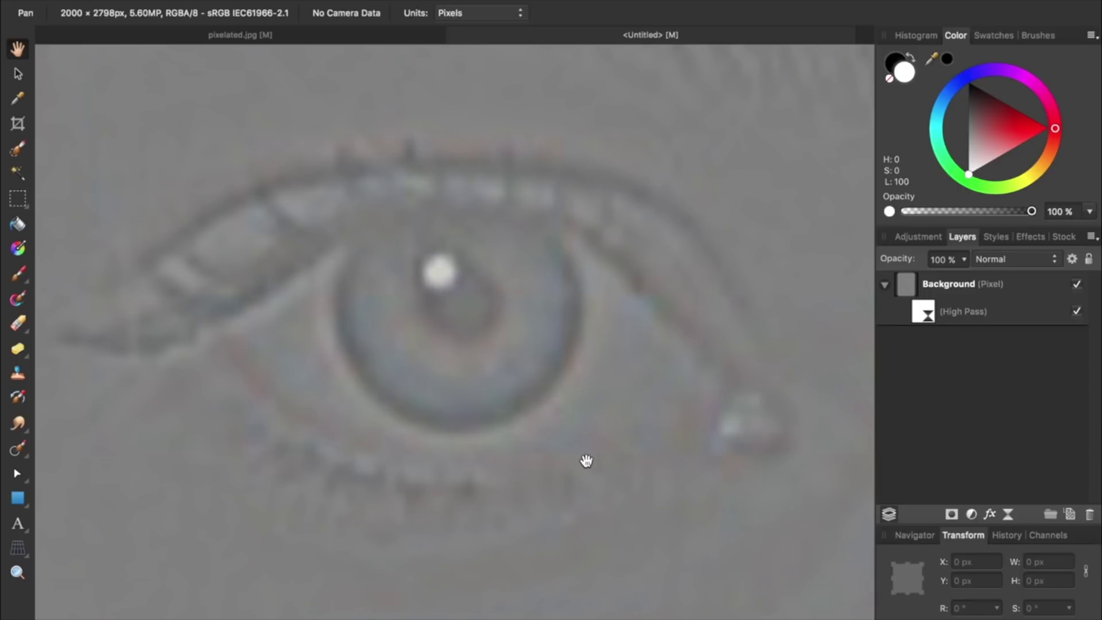
# Step: Set the High Pass layer to Soft Light blending and toggle its visibility to compare
pyautogui.click(921, 315)
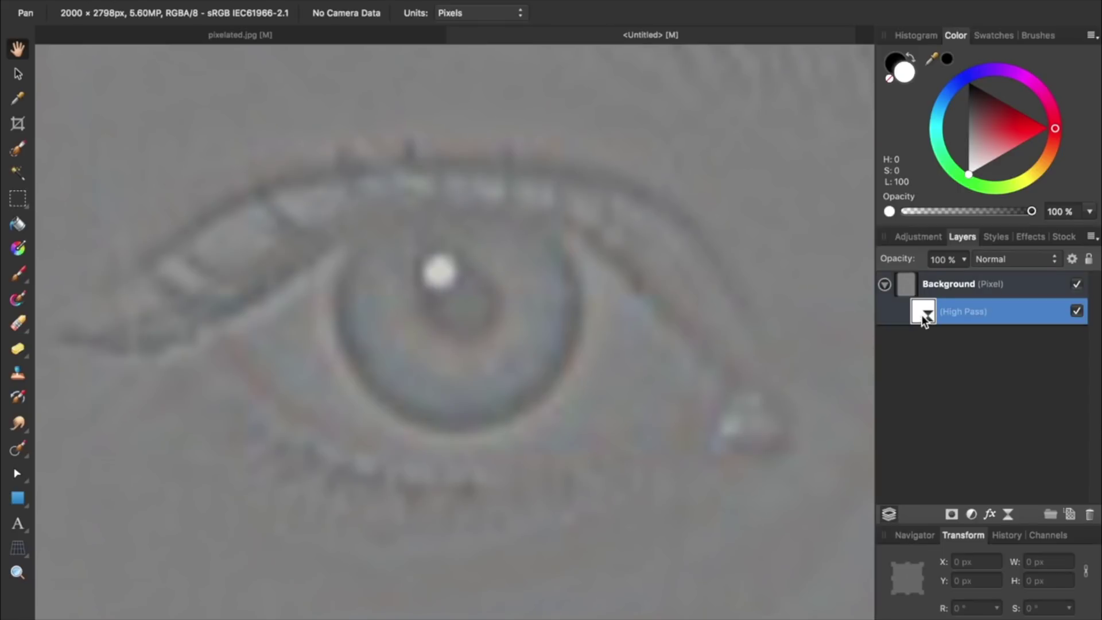
pyautogui.click(989, 261)
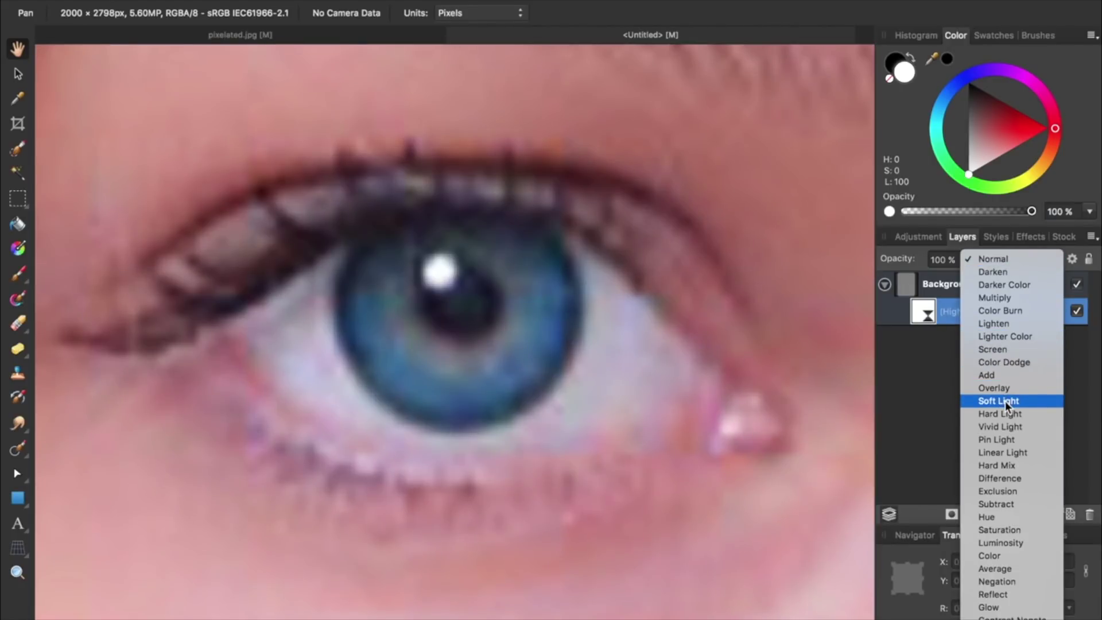
pyautogui.click(1004, 401)
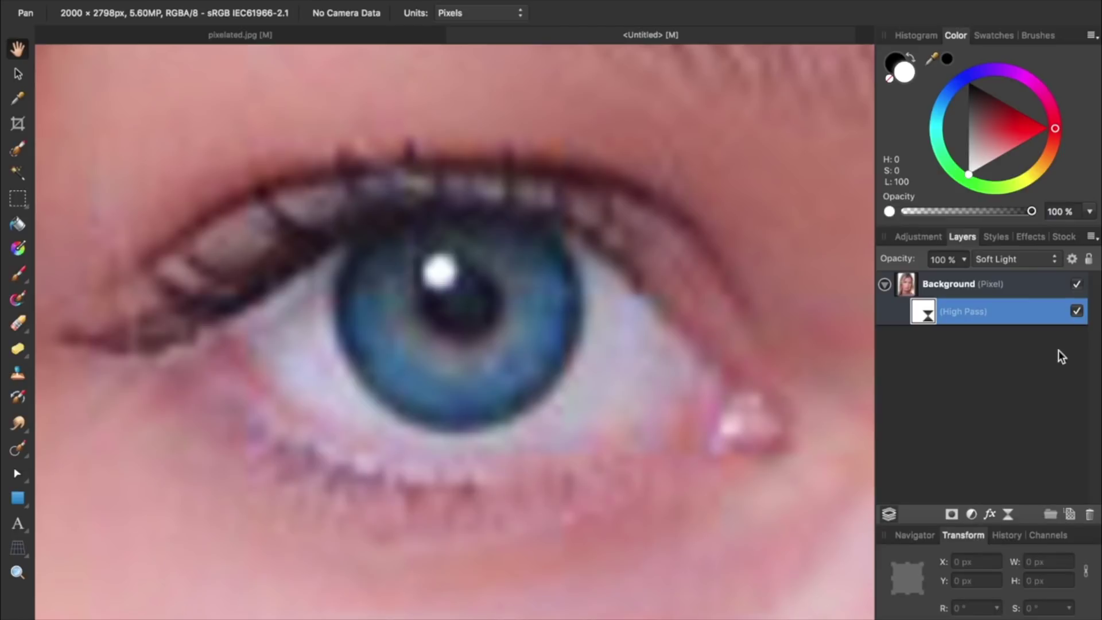
pyautogui.click(1075, 314)
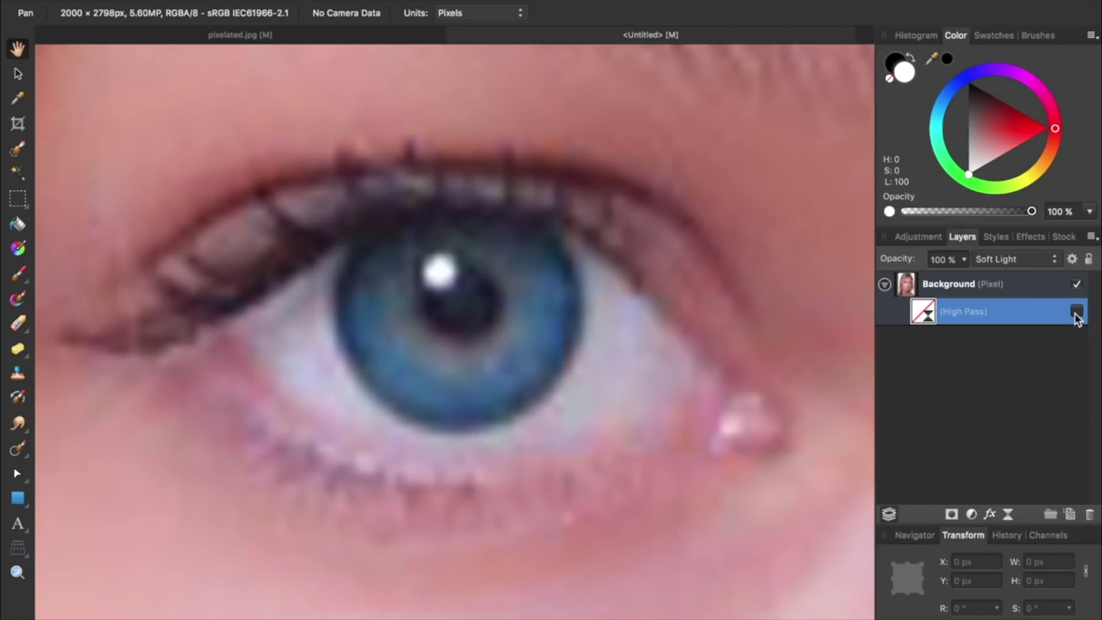
pyautogui.click(1076, 313)
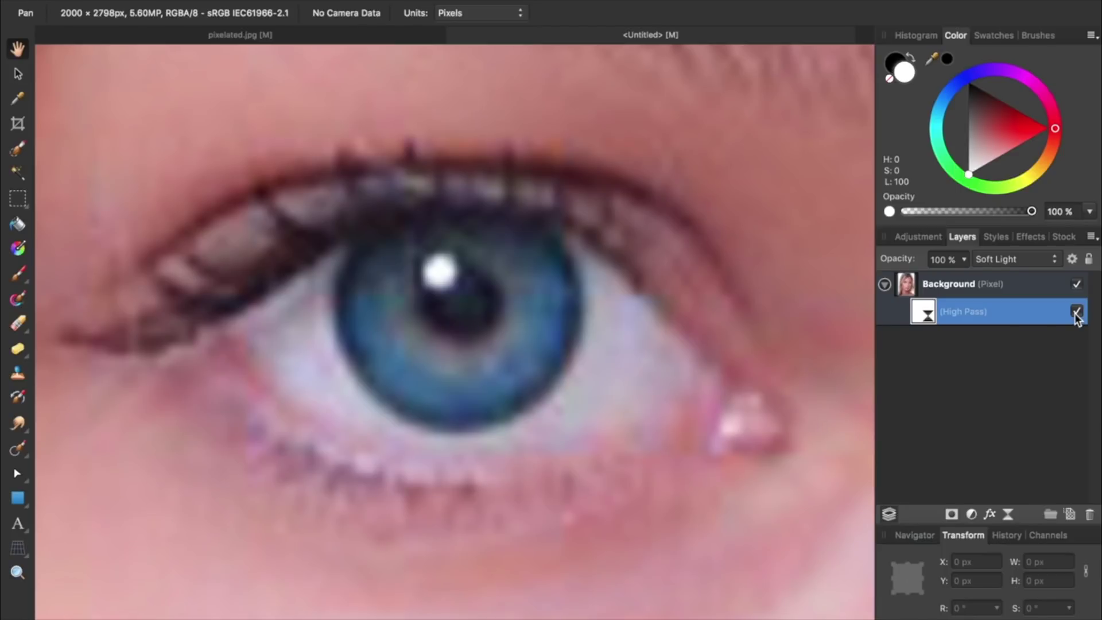
# Step: Invert the High Pass layer to hide its effect and ready a white Paint Brush
pyautogui.press('super+i')
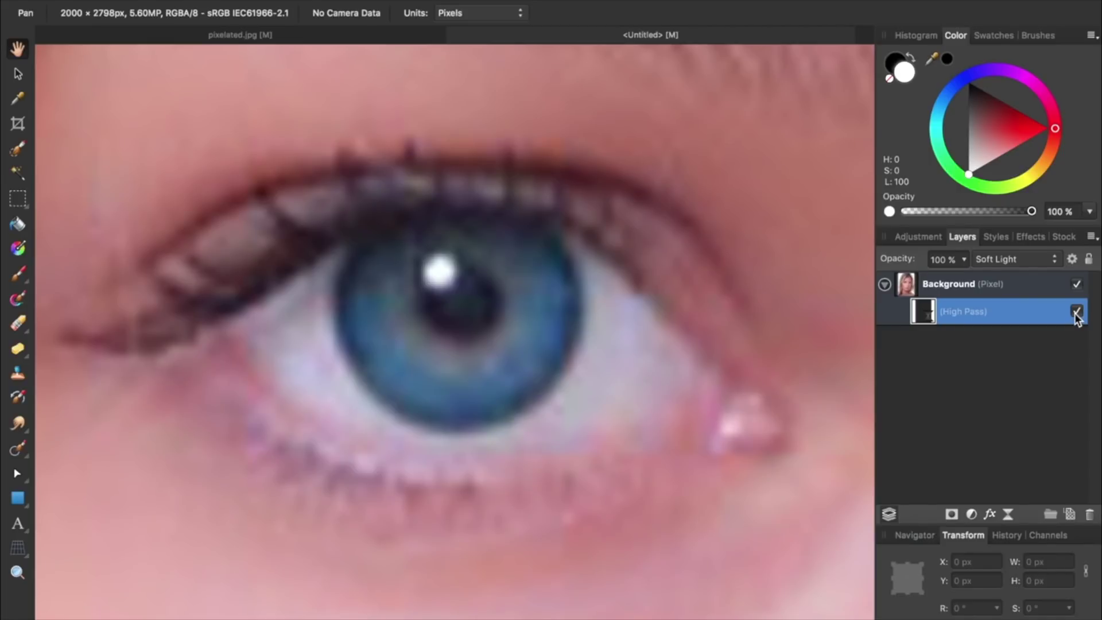
pyautogui.press('b')
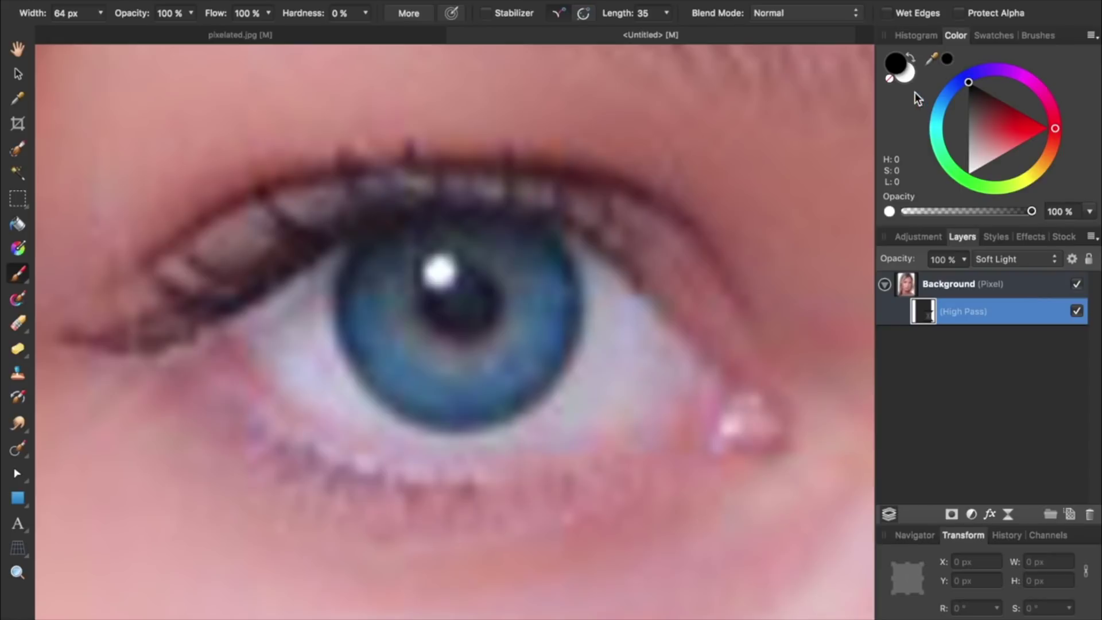
pyautogui.click(905, 74)
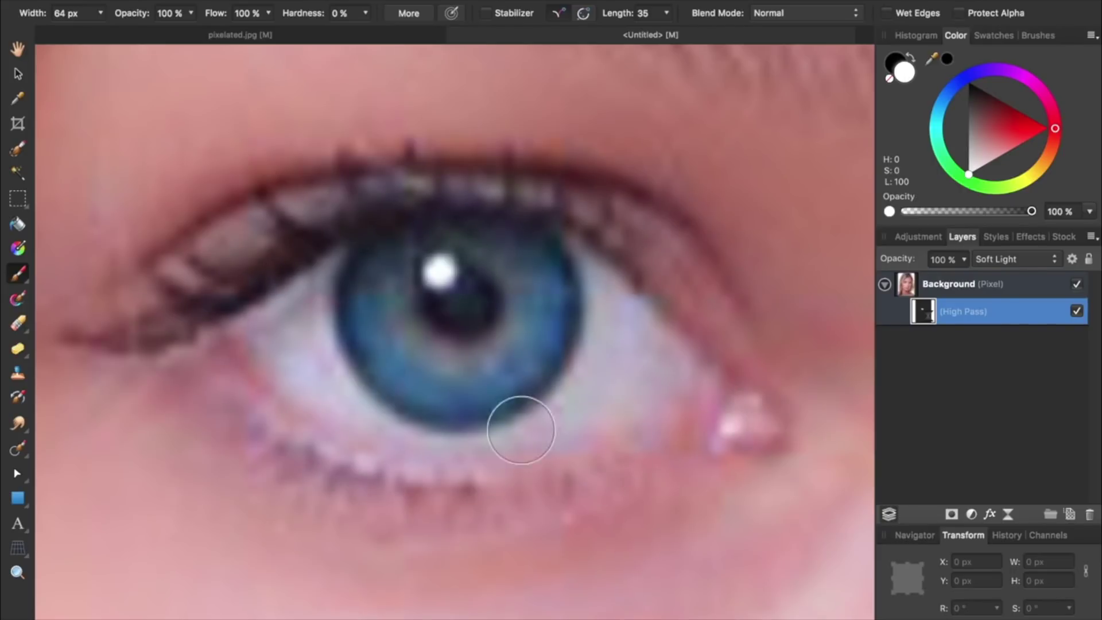
# Step: Paint white over the eyes and toggle the High Pass layer to compare the sharpening
pyautogui.scroll(-2, 520, 430)
pyautogui.scroll(2, 610, 261)
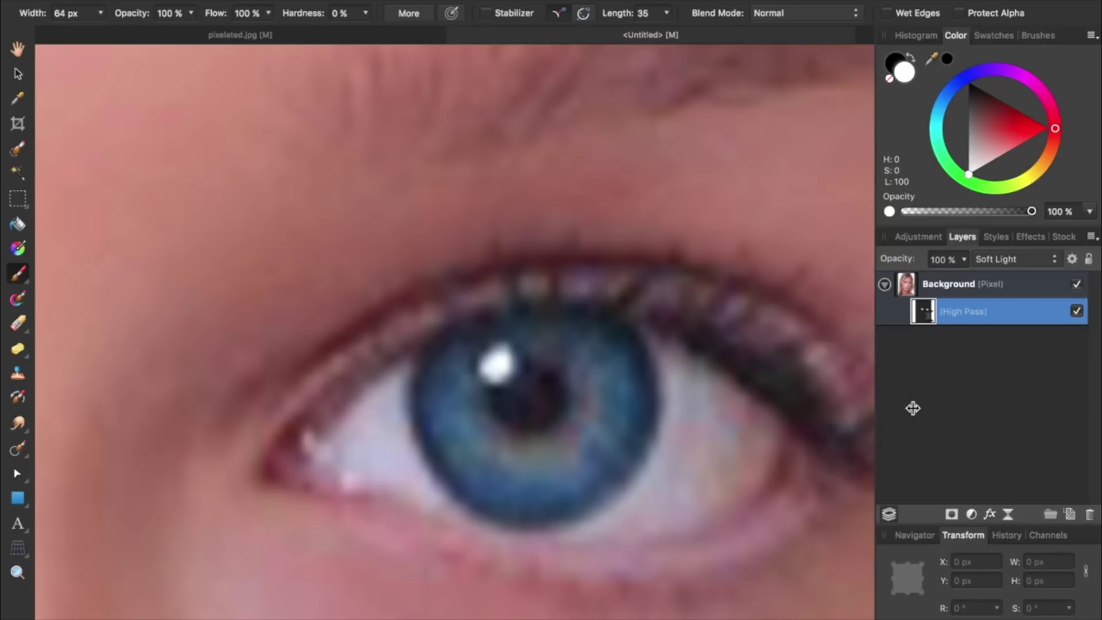
pyautogui.click(1077, 313)
pyautogui.click(1076, 313)
# Step: Reopen the Live High Pass dialog to check its 9.4 px radius and Soft Light blending
pyautogui.doubleClick(929, 313)
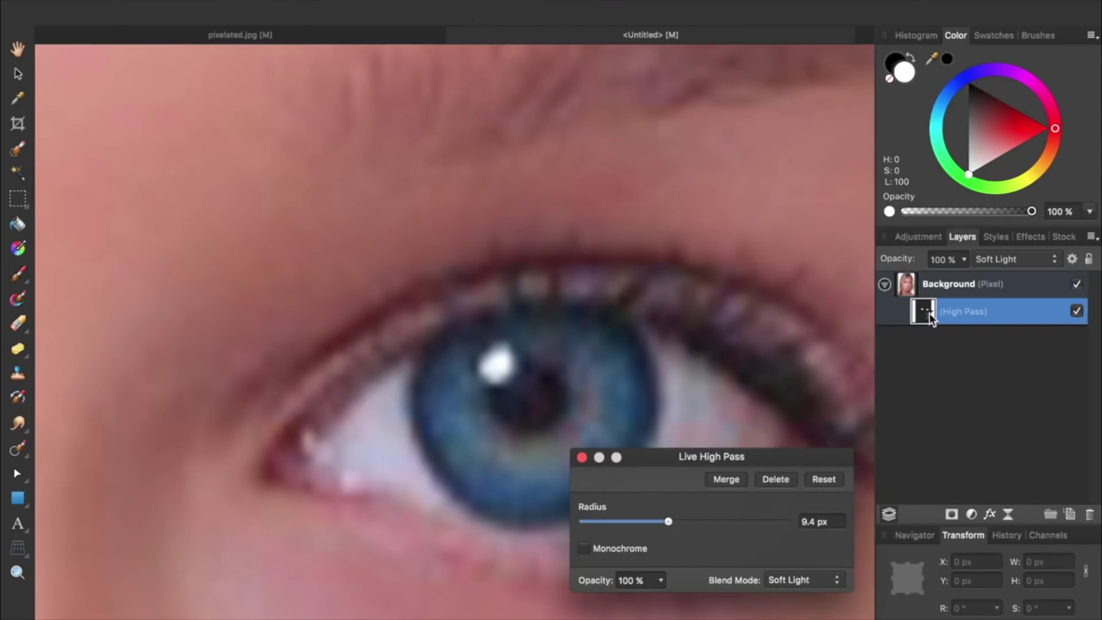